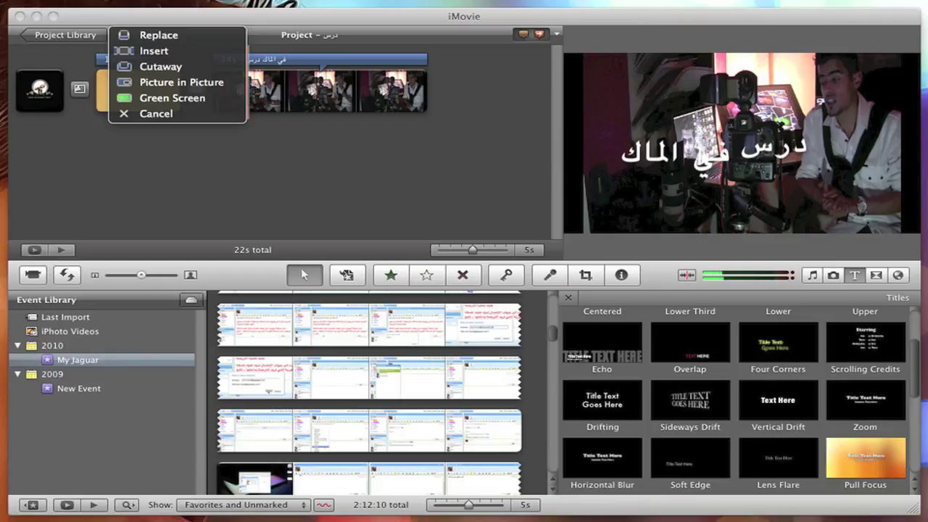
# Add the logo image over the video clip as a picture in picture and move it to the frame's upper-left corner.
pyautogui.click(181, 82)
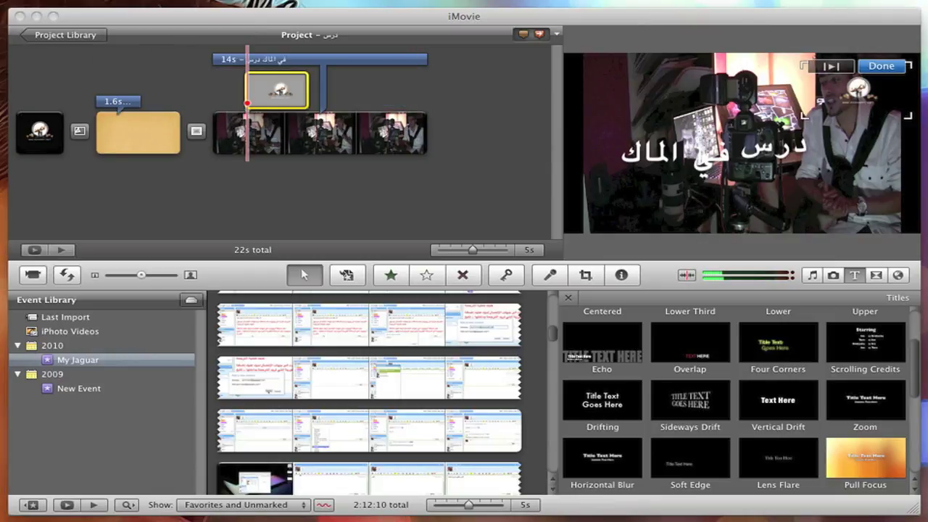
pyautogui.moveTo(857, 89); pyautogui.dragTo(619, 81)
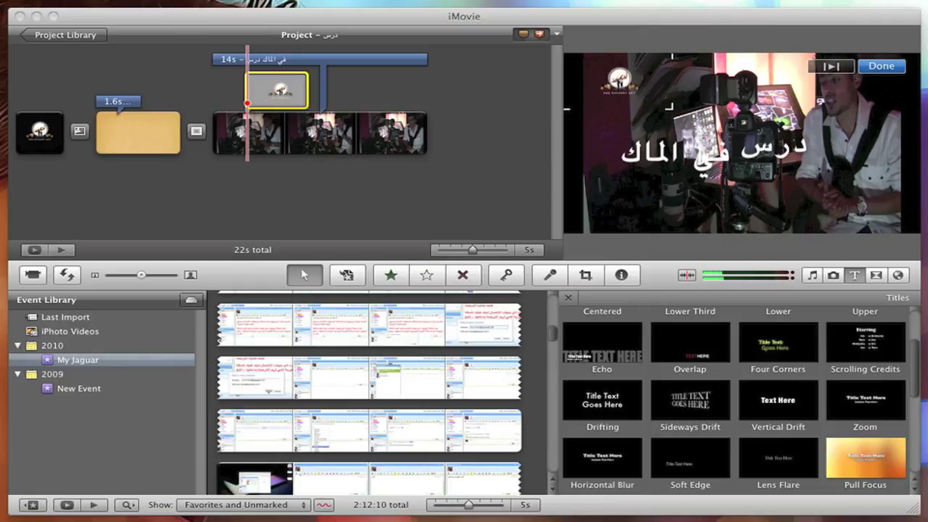
# Stretch the logo overlay at both ends to span the full length of the video clip, and play it back.
pyautogui.moveTo(246, 91); pyautogui.dragTo(216, 91)
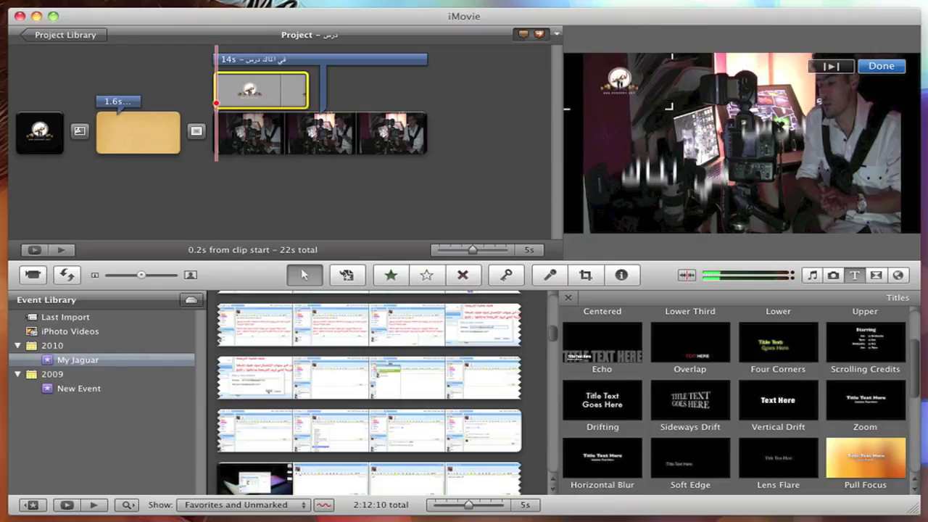
pyautogui.moveTo(216, 91); pyautogui.dragTo(216, 90)
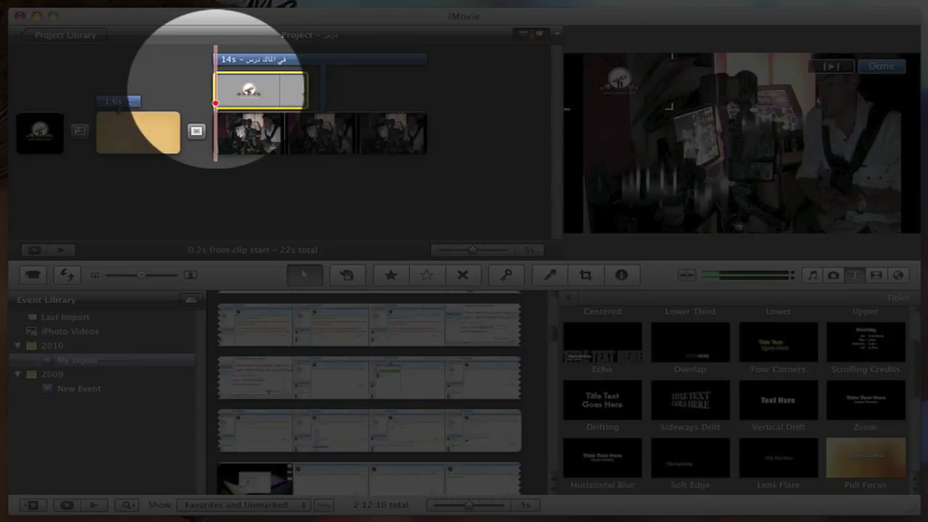
pyautogui.moveTo(215, 91); pyautogui.dragTo(212, 90)
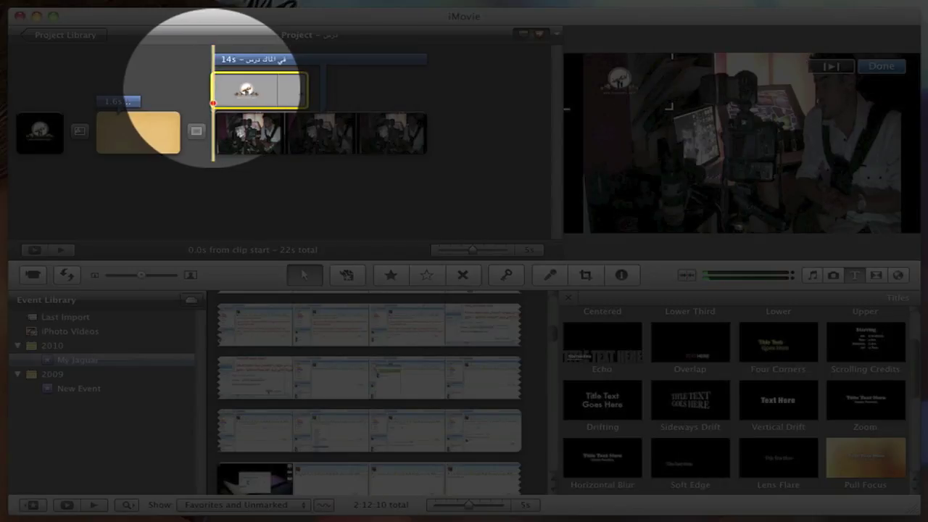
pyautogui.moveTo(213, 91); pyautogui.dragTo(216, 90)
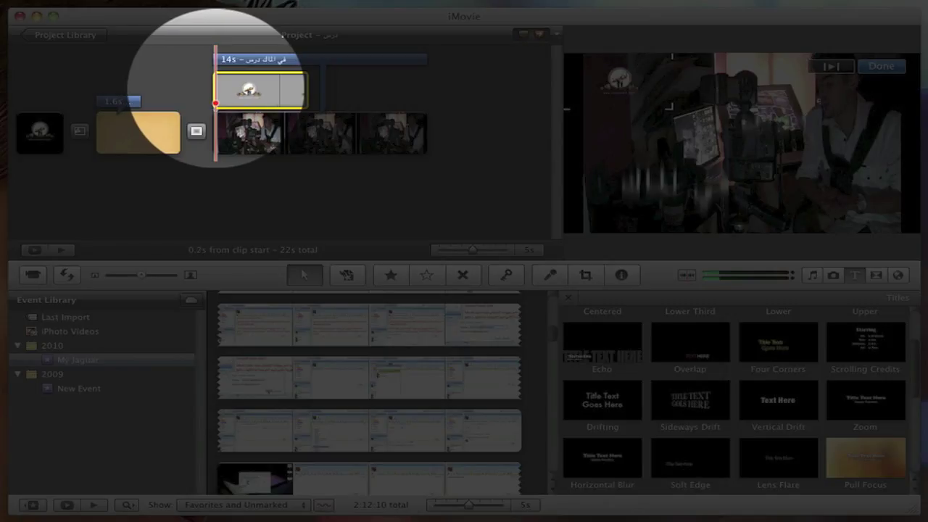
pyautogui.moveTo(307, 90); pyautogui.dragTo(426, 91)
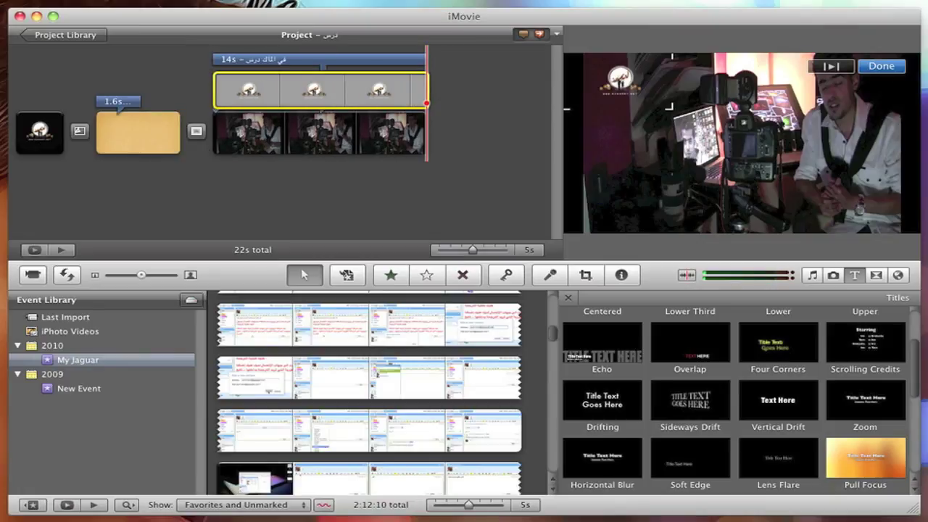
pyautogui.click(457, 134)
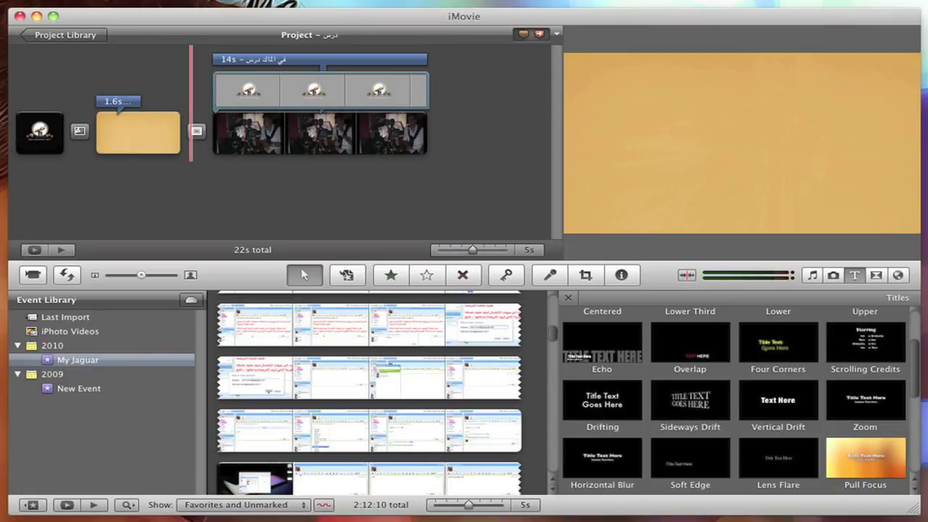
pyautogui.press('space')
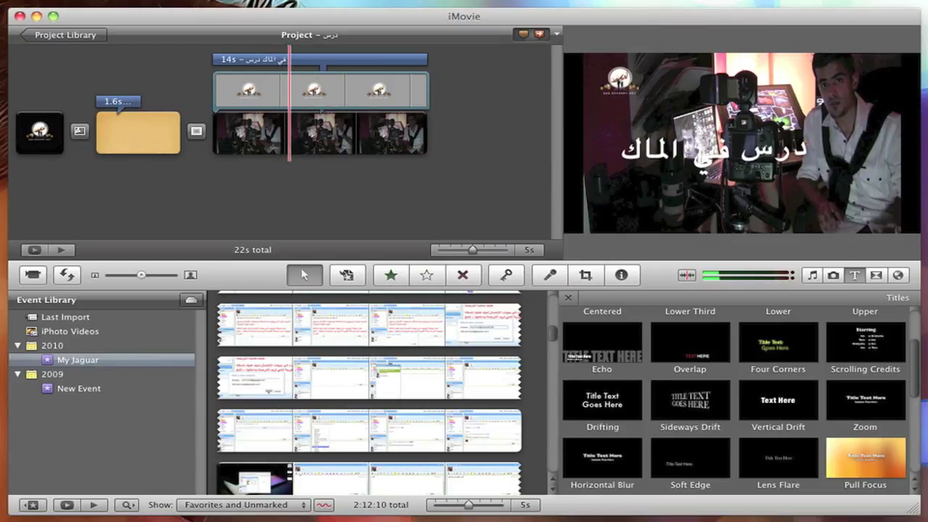
# Delete the logo overlay above the video clip.
pyautogui.scroll(5, 406, 378)
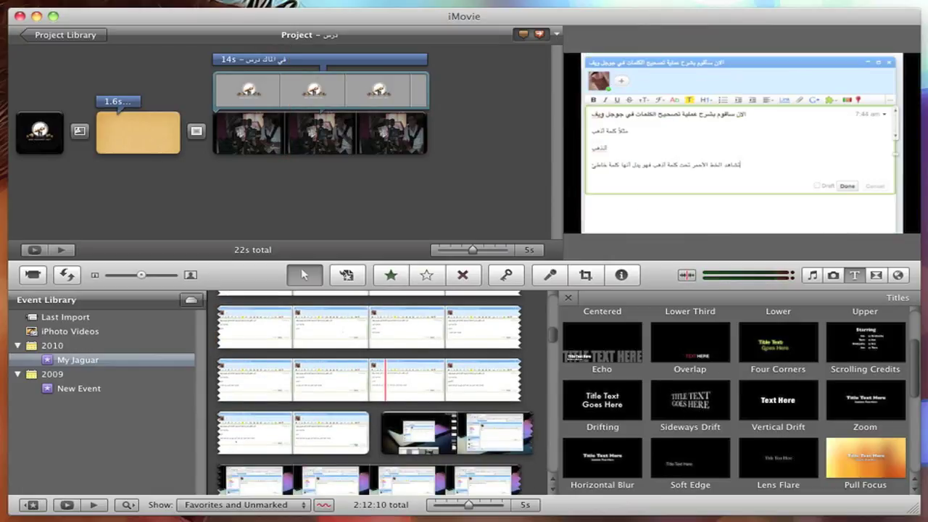
pyautogui.scroll(10, 384, 377)
pyautogui.click(319, 90)
pyautogui.press('Delete')
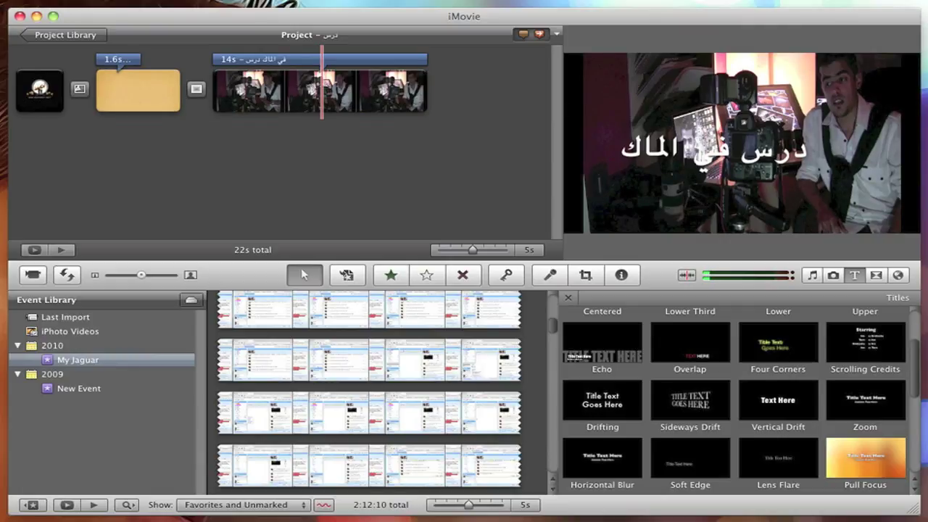
# Add a screen-recording segment from the My Jaguar event over the video clip as a picture in picture, shift it inward from the corner, and preview it.
pyautogui.moveTo(325, 359); pyautogui.dragTo(322, 80)
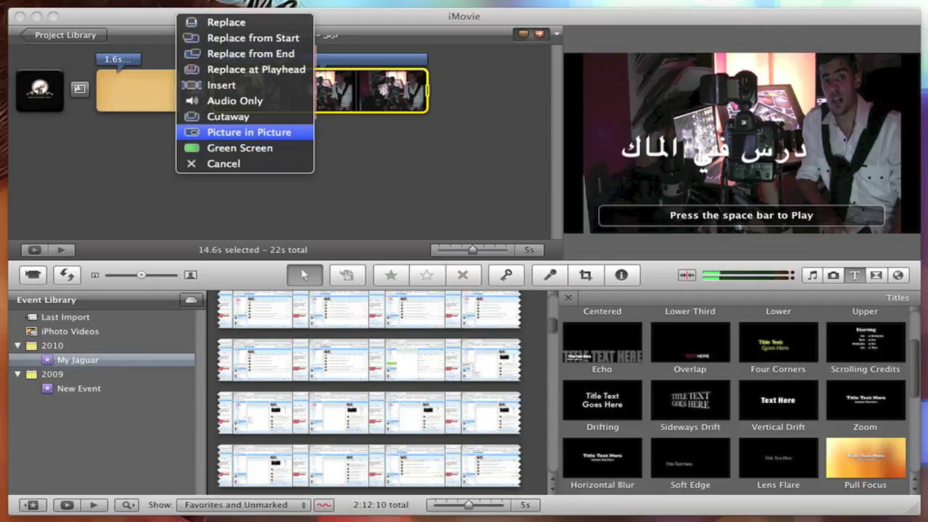
pyautogui.click(248, 132)
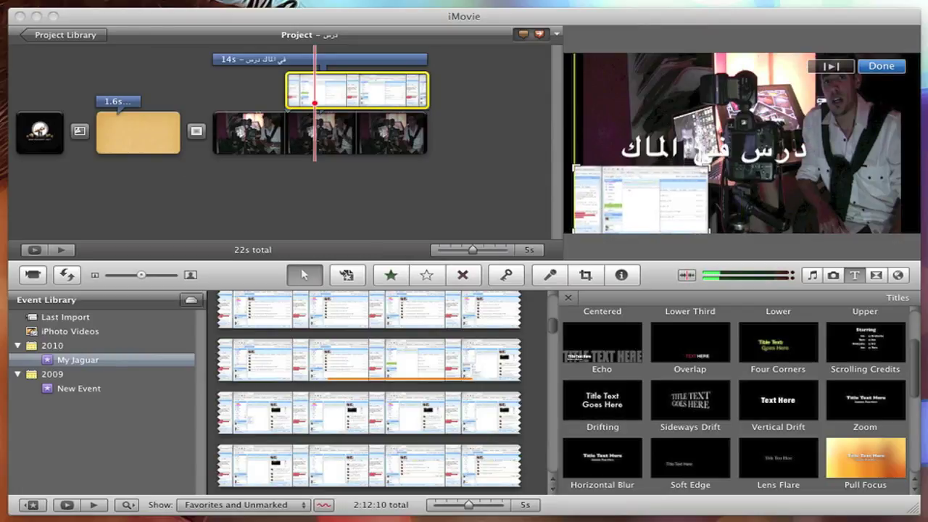
pyautogui.click(199, 192)
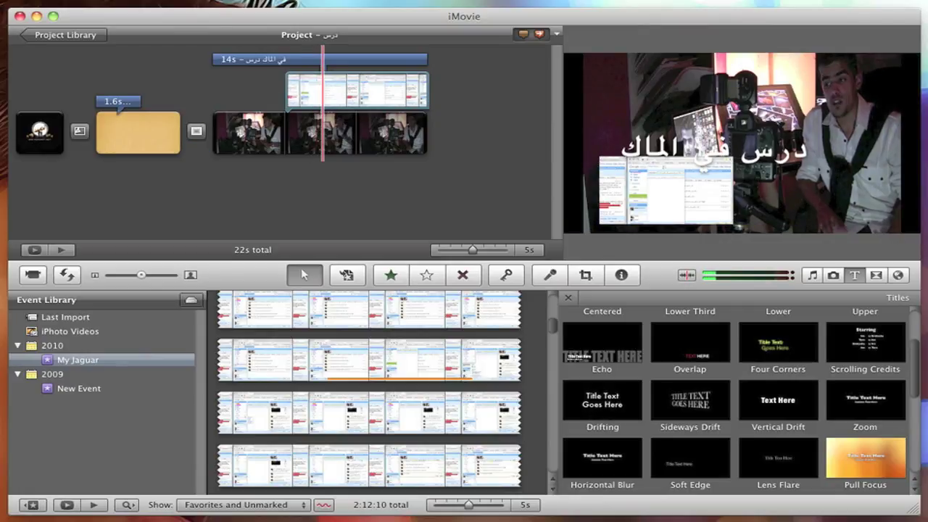
pyautogui.press('space')
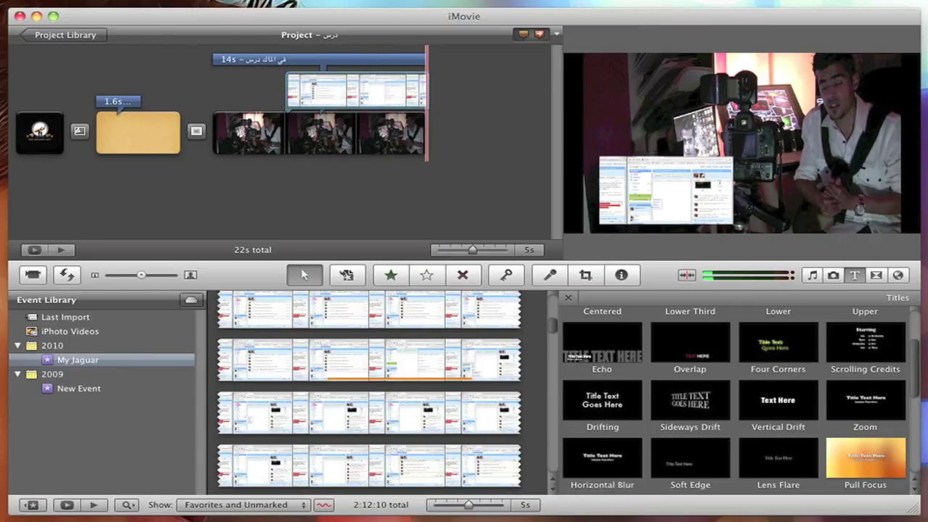
# Delete the picture-in-picture screen recording and play back the project.
pyautogui.click(366, 94)
pyautogui.press('Delete')
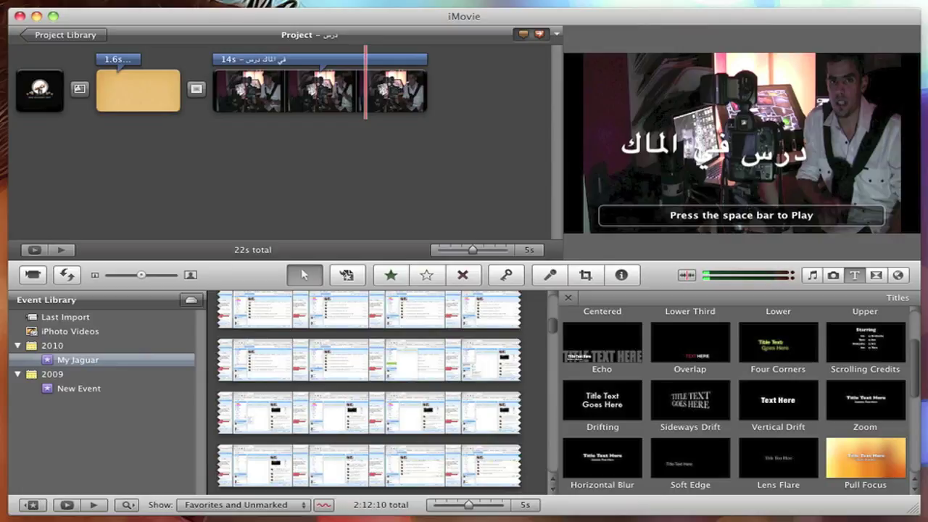
pyautogui.press('space')
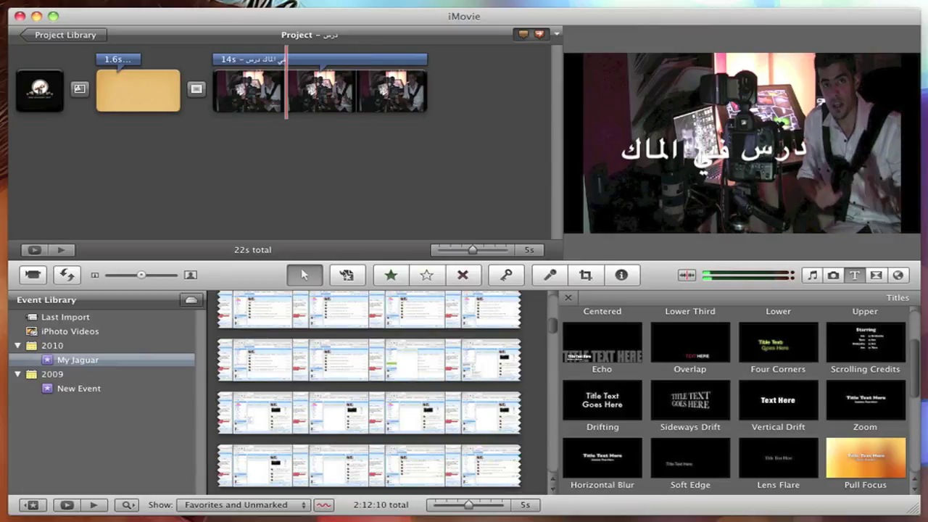
# Add a Cross Zoom transition after the video clip and place the logo image behind it at the end of the project.
pyautogui.press('super+4')
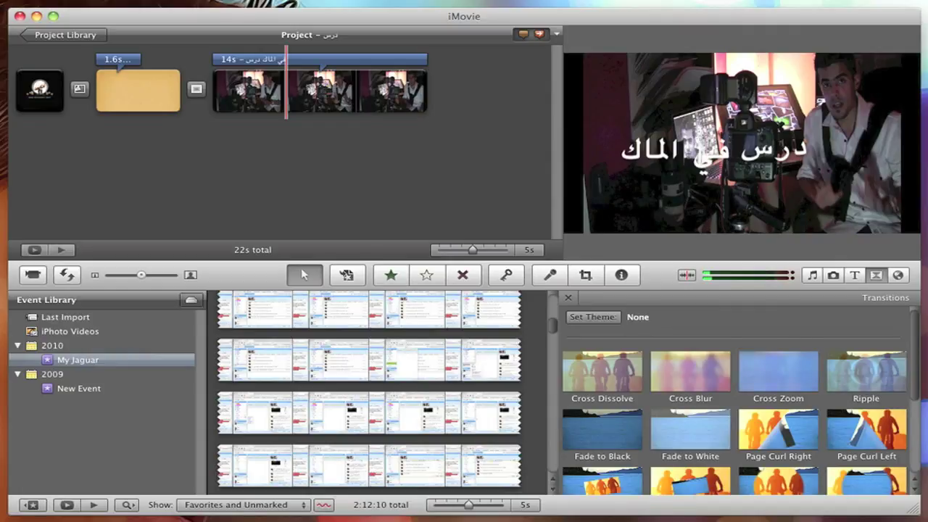
pyautogui.moveTo(778, 372); pyautogui.dragTo(510, 150)
pyautogui.press('super+shift+2')
pyautogui.moveTo(551, 91); pyautogui.dragTo(464, 124)
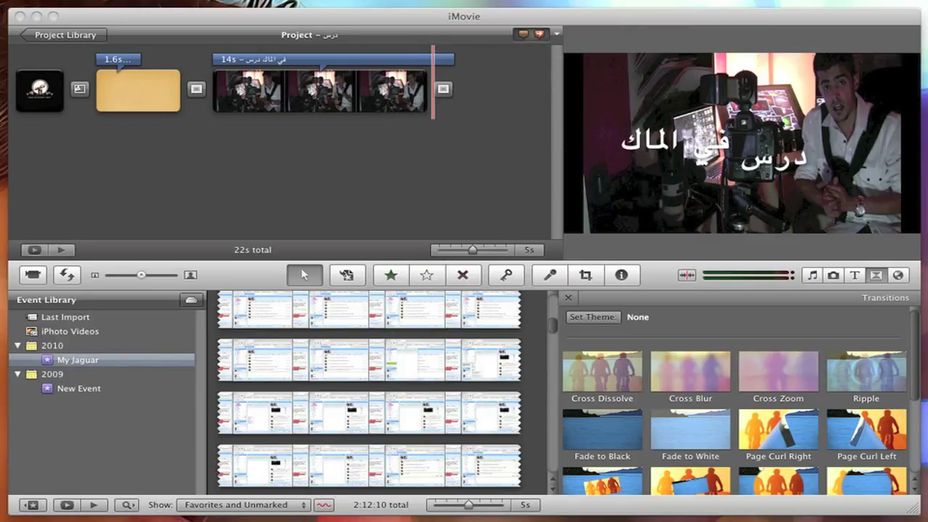
pyautogui.moveTo(564, 202); pyautogui.dragTo(461, 148)
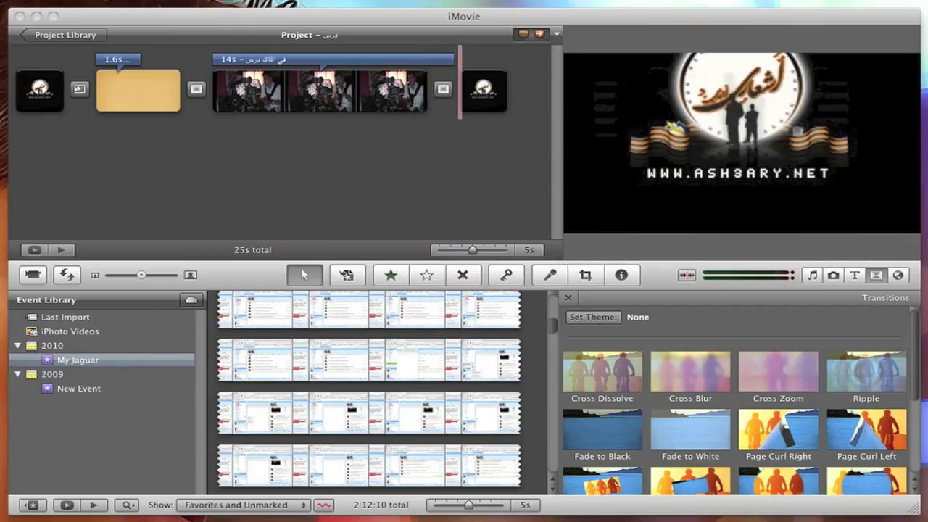
# Crop the opening logo image closely around the clock emblem.
pyautogui.click(32, 91)
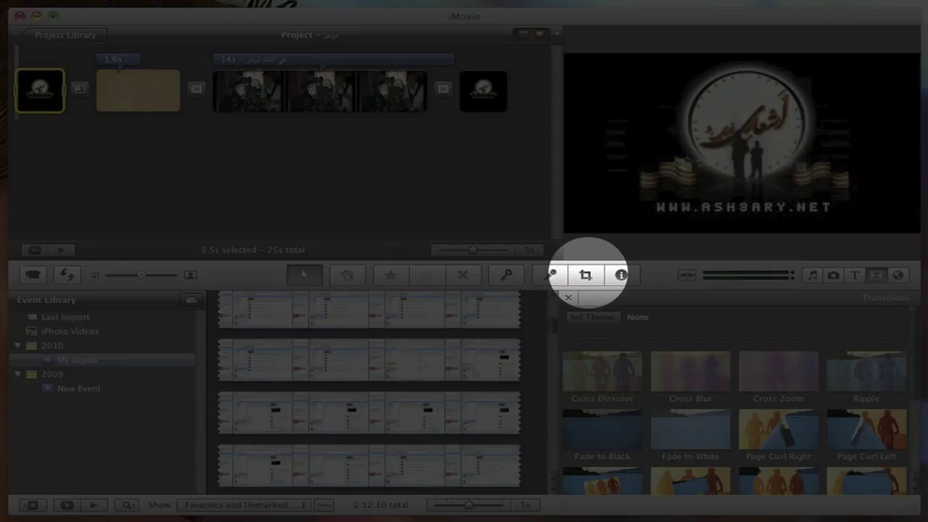
pyautogui.click(585, 274)
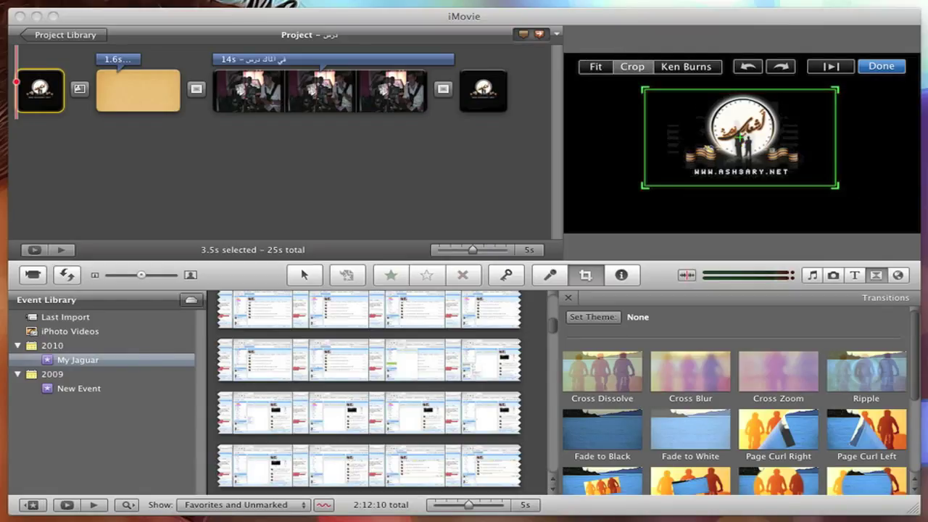
pyautogui.moveTo(644, 186); pyautogui.dragTo(734, 141)
pyautogui.moveTo(785, 115); pyautogui.dragTo(746, 124)
pyautogui.click(881, 66)
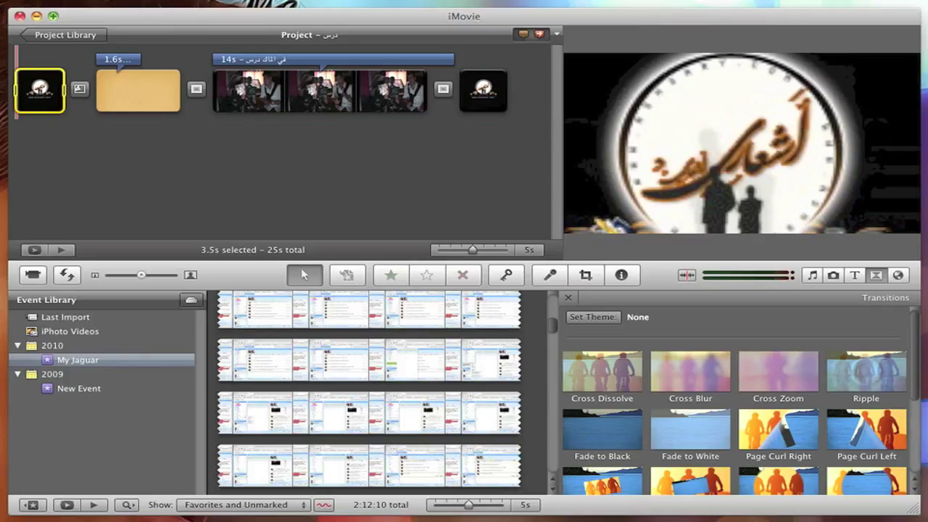
# Set the opening logo image to Fit so the whole picture is shown.
pyautogui.press('c')
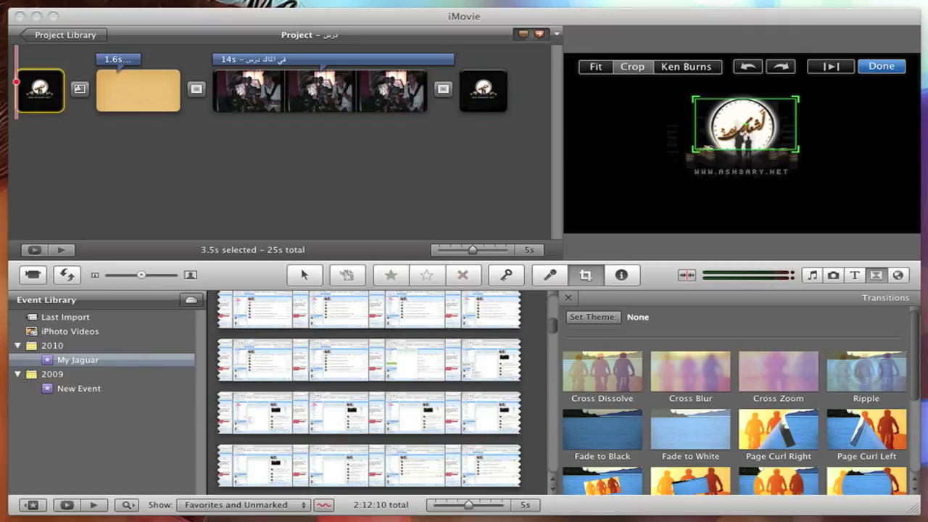
pyautogui.click(596, 66)
pyautogui.click(881, 66)
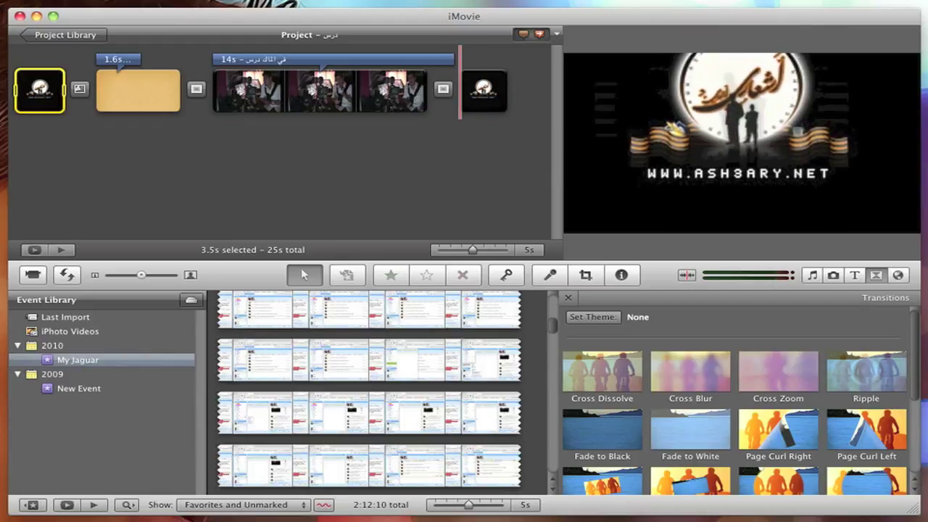
# Set the closing logo image at the end of the project to Fit.
pyautogui.click(486, 88)
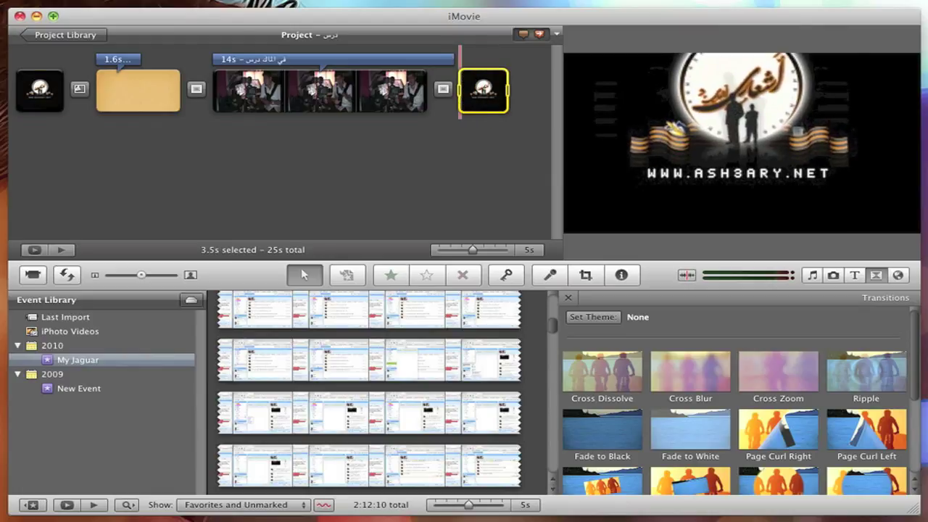
pyautogui.press('c')
pyautogui.click(595, 66)
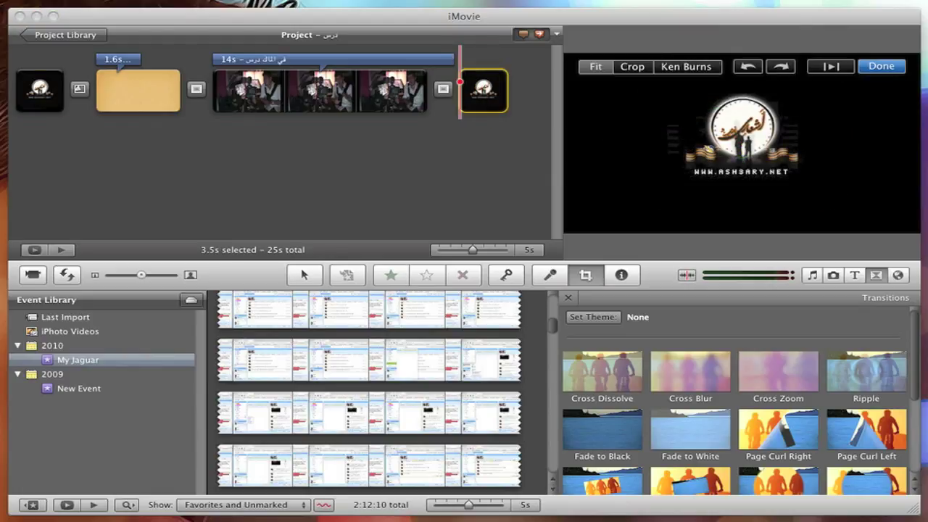
pyautogui.click(880, 66)
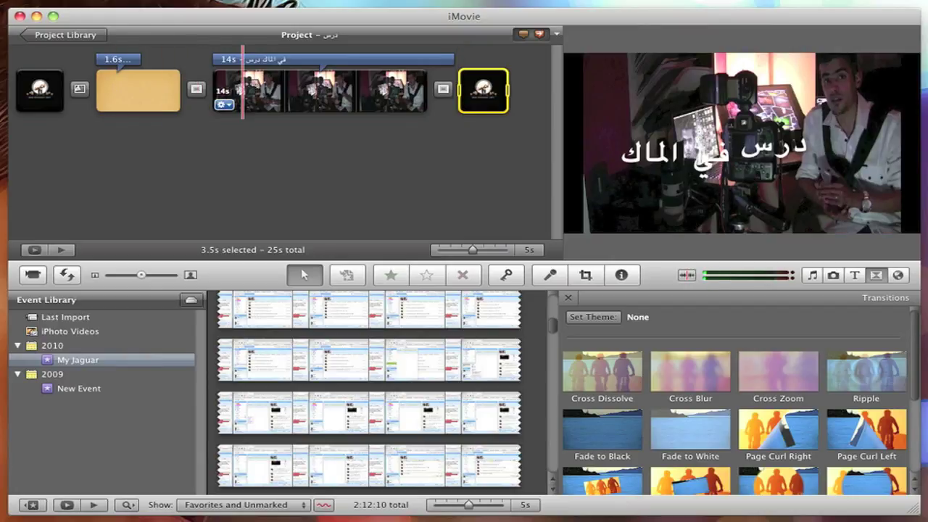
# Set the video clip's speed to 200% and apply the Film Grain video effect to it.
pyautogui.click(326, 91)
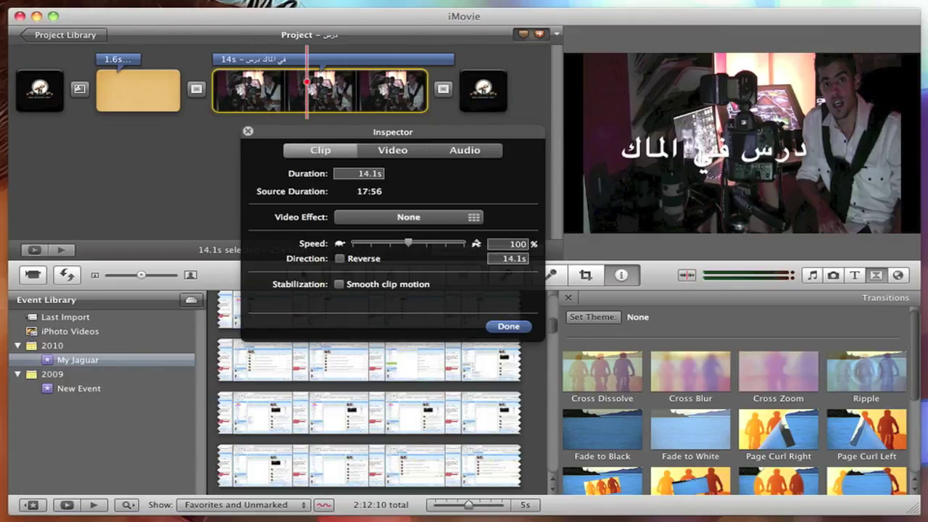
pyautogui.moveTo(408, 243); pyautogui.dragTo(427, 244)
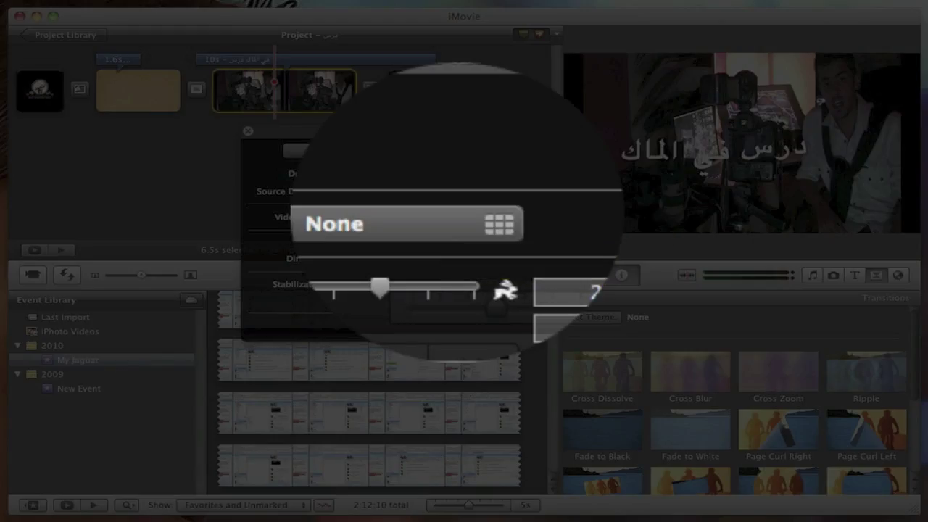
pyautogui.click(319, 216)
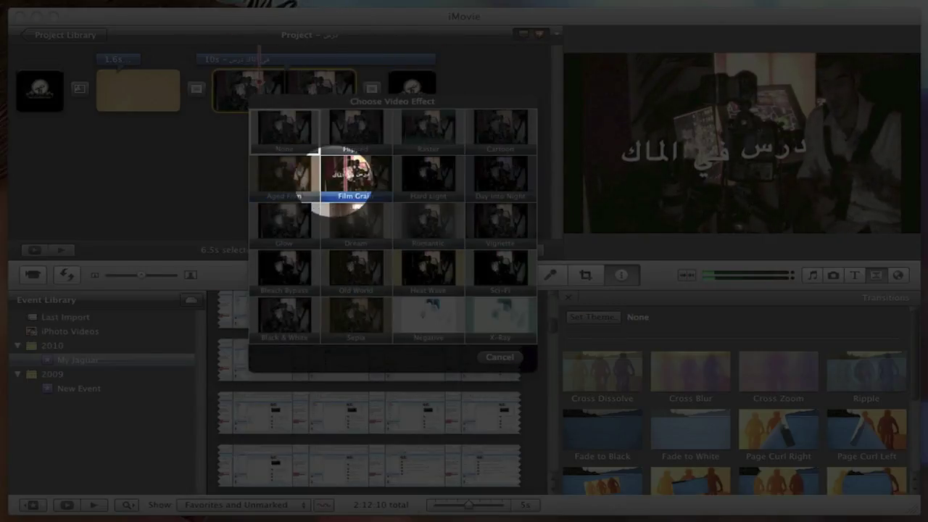
pyautogui.click(353, 178)
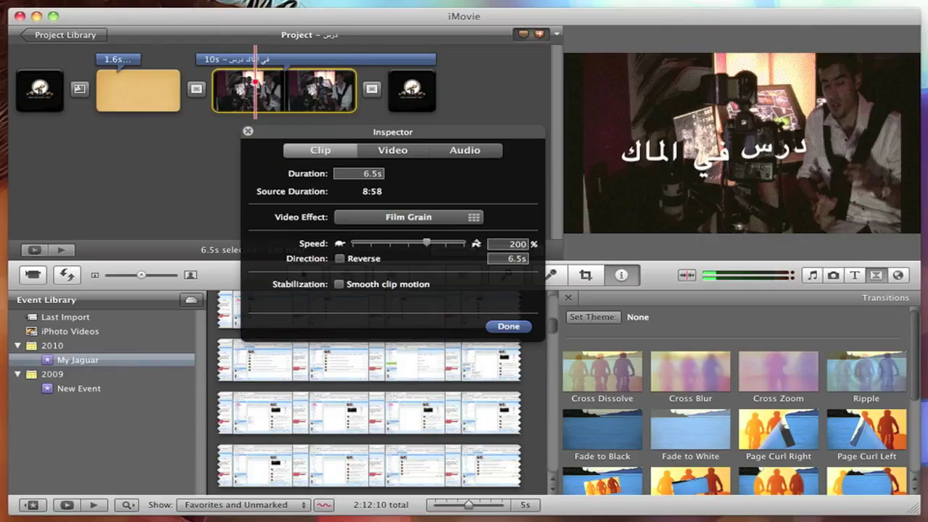
# Set the video clip's exposure to 131% and brightness to -11%, raise its red gain, and shift its white point toward cyan-green.
pyautogui.click(392, 151)
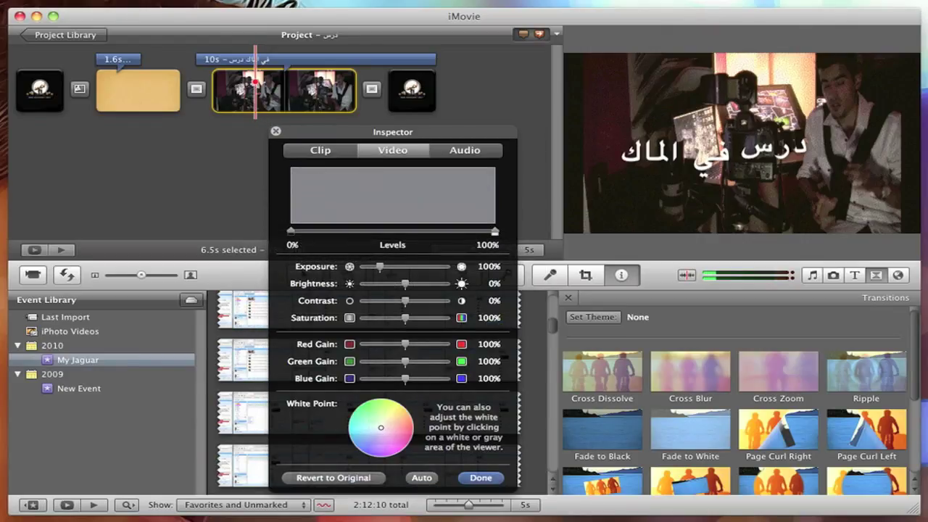
pyautogui.moveTo(380, 266); pyautogui.dragTo(396, 284)
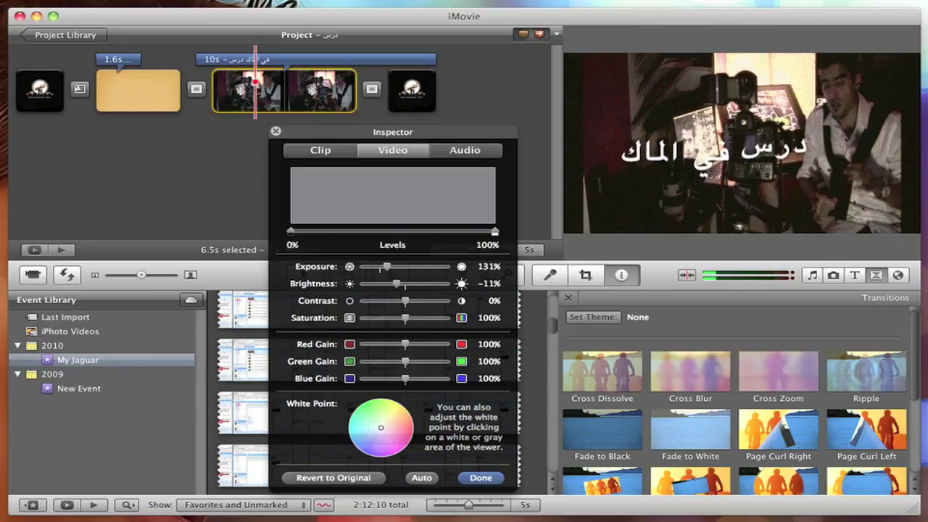
pyautogui.moveTo(404, 344); pyautogui.dragTo(447, 343)
pyautogui.moveTo(380, 426)
pyautogui.mouseDown()
pyautogui.moveTo(381, 446)
pyautogui.moveTo(360, 421)
pyautogui.mouseUp()
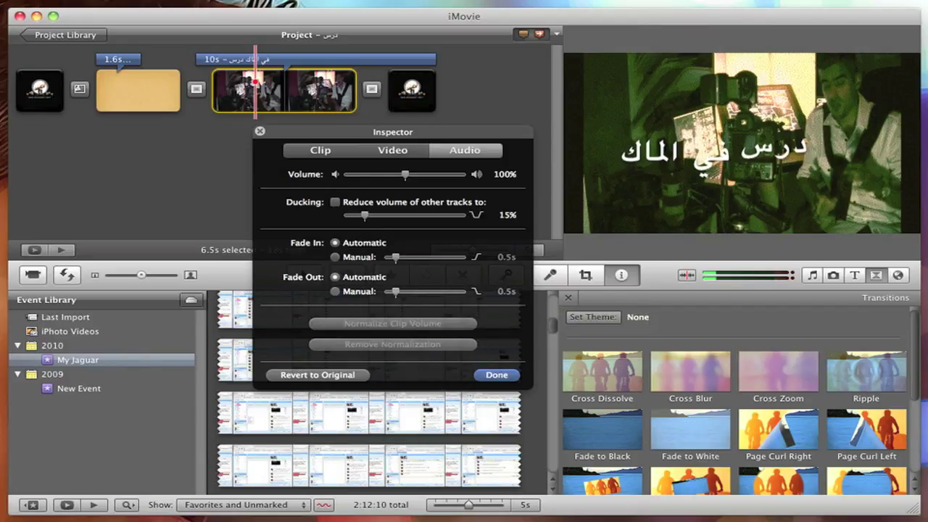
# Split the video clip at the playhead and insert a Ripple transition between its two parts.
pyautogui.click(497, 375)
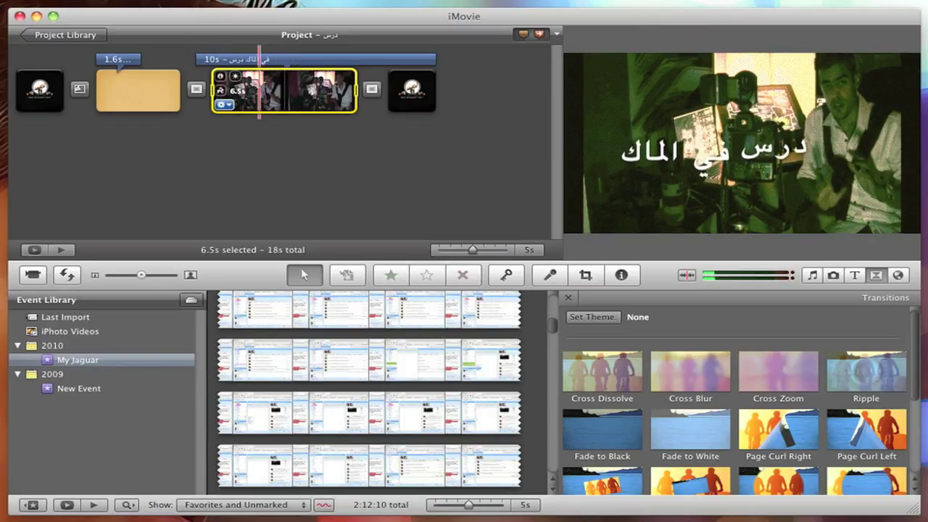
pyautogui.rightClick(261, 76)
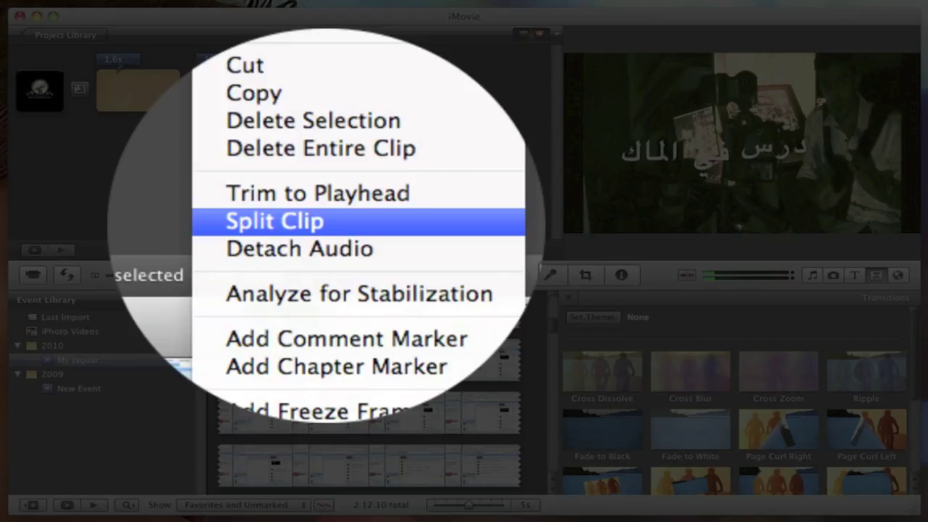
pyautogui.click(326, 224)
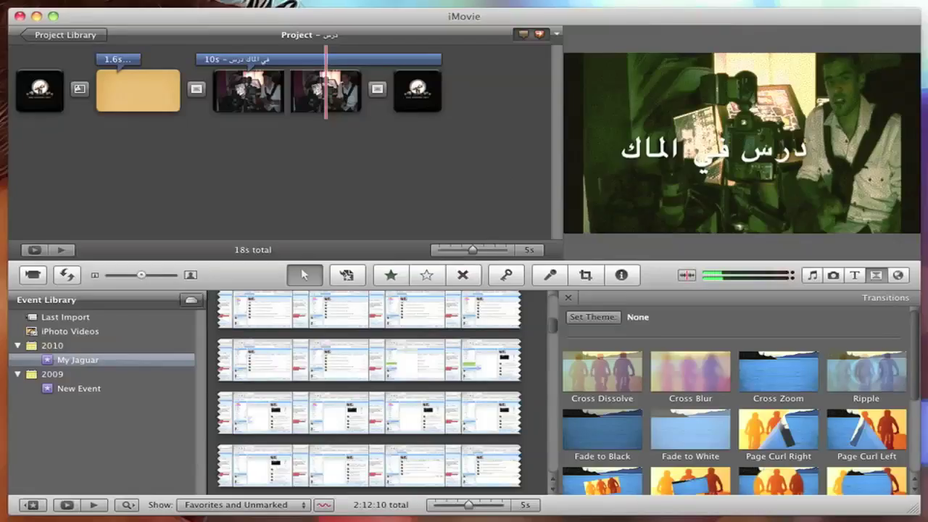
pyautogui.moveTo(866, 372); pyautogui.dragTo(298, 89)
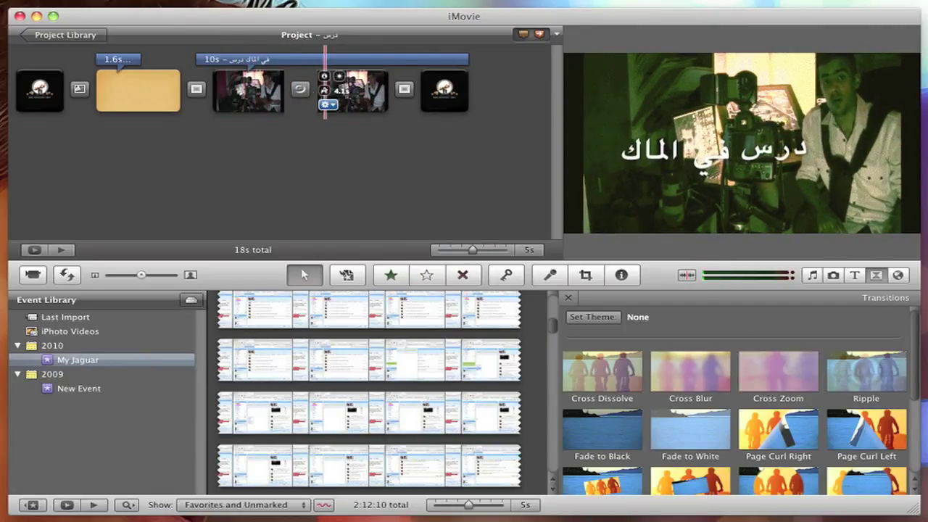
# Detach the audio from the second part of the split video clip and preview the project.
pyautogui.click(341, 88)
pyautogui.rightClick(341, 87)
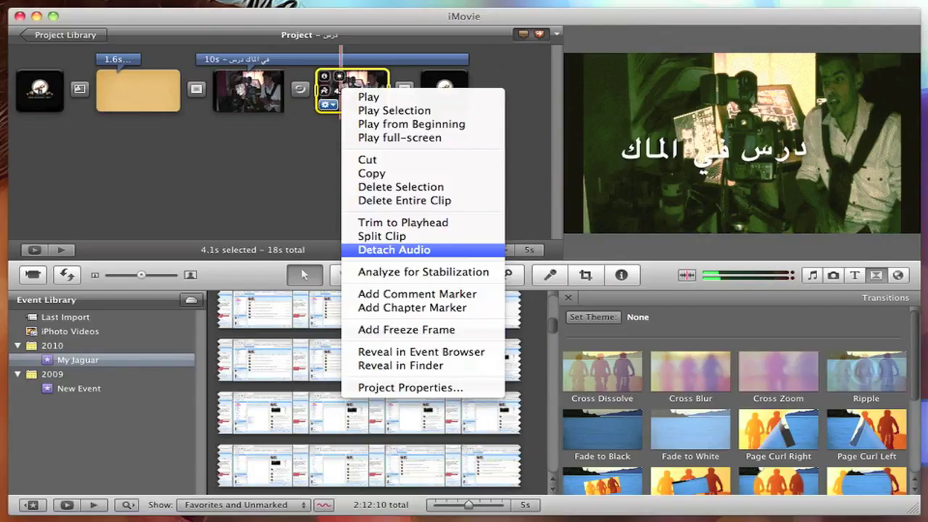
pyautogui.click(393, 250)
pyautogui.press('space')
pyautogui.press('space')
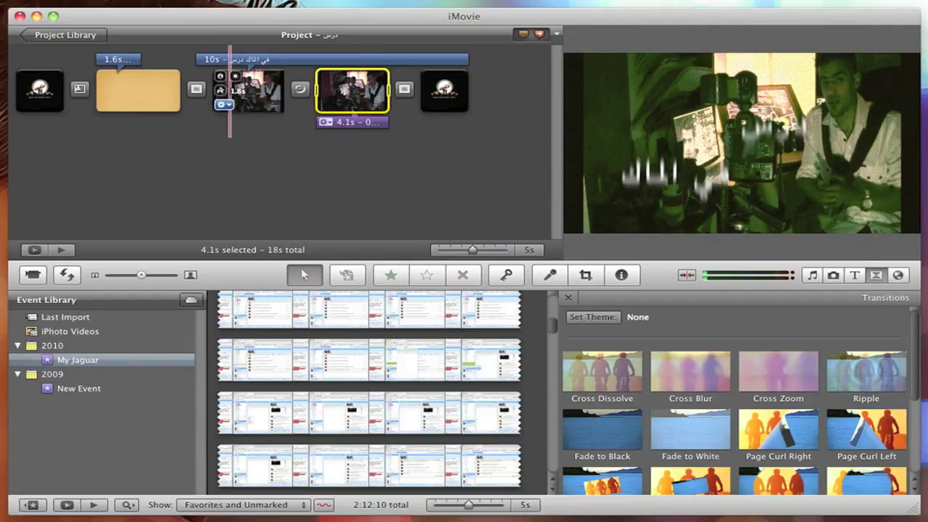
# Add a freeze frame near the start of the first part of the split video clip and preview it.
pyautogui.click(235, 94)
pyautogui.rightClick(235, 94)
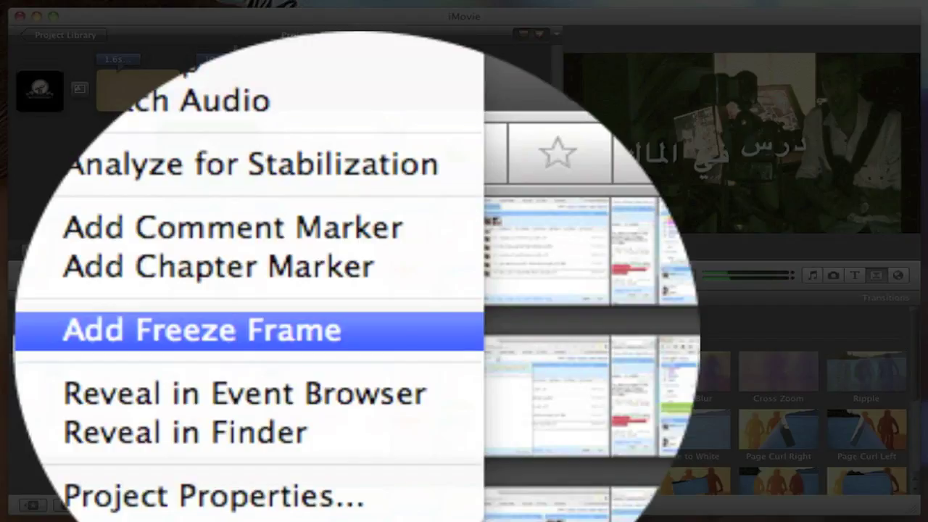
pyautogui.click(311, 352)
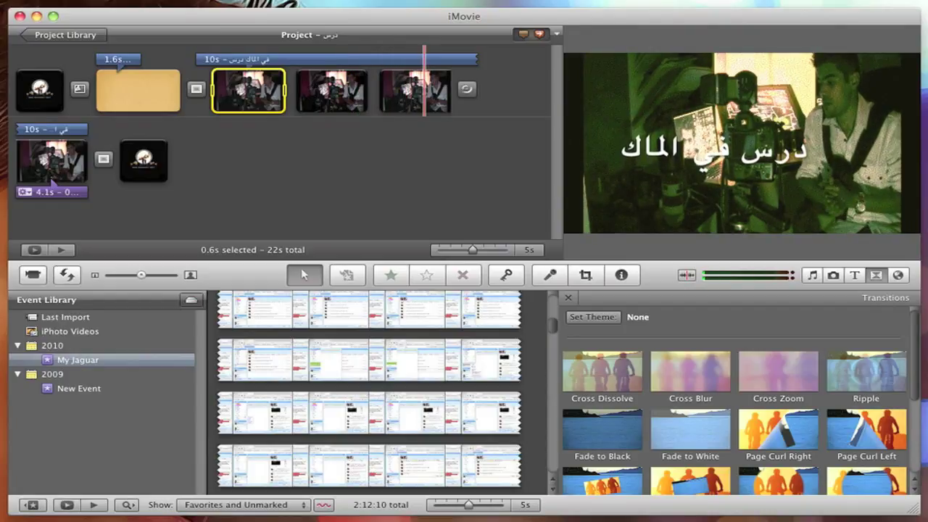
pyautogui.rightClick(254, 93)
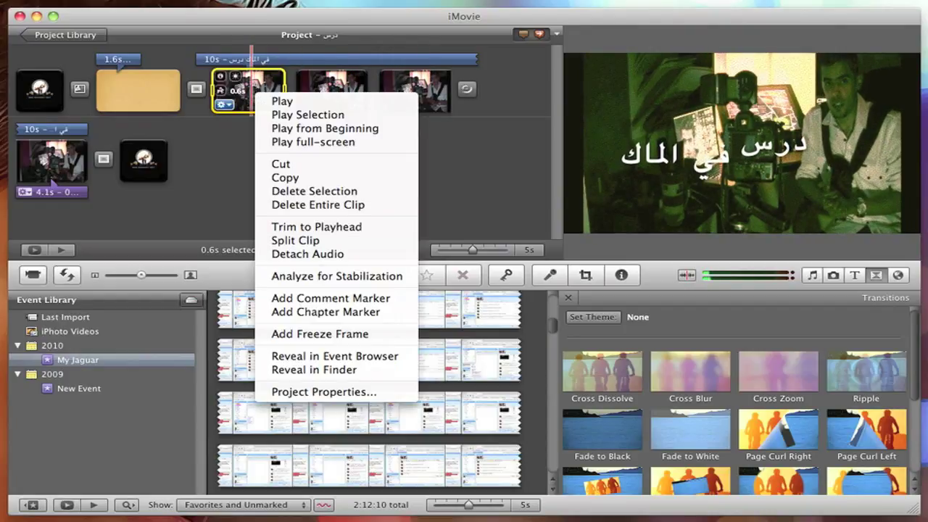
pyautogui.press('Escape')
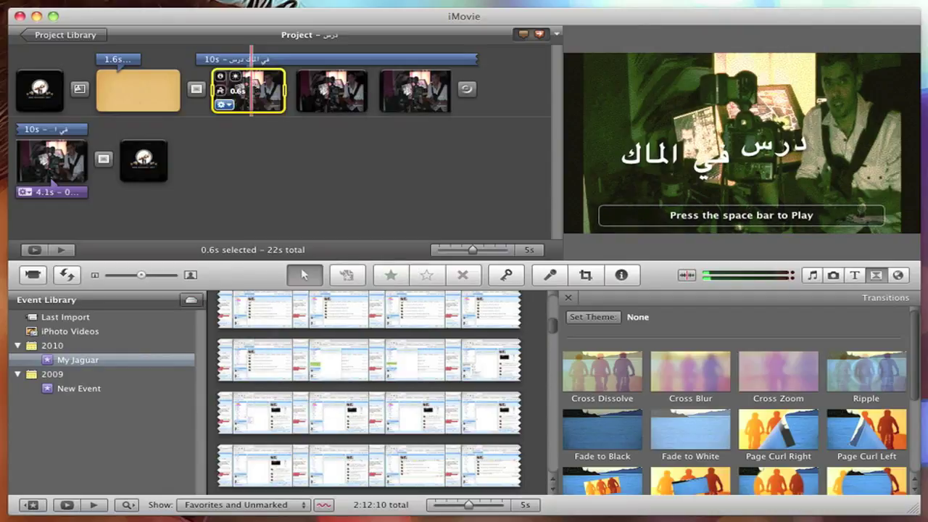
pyautogui.press('space')
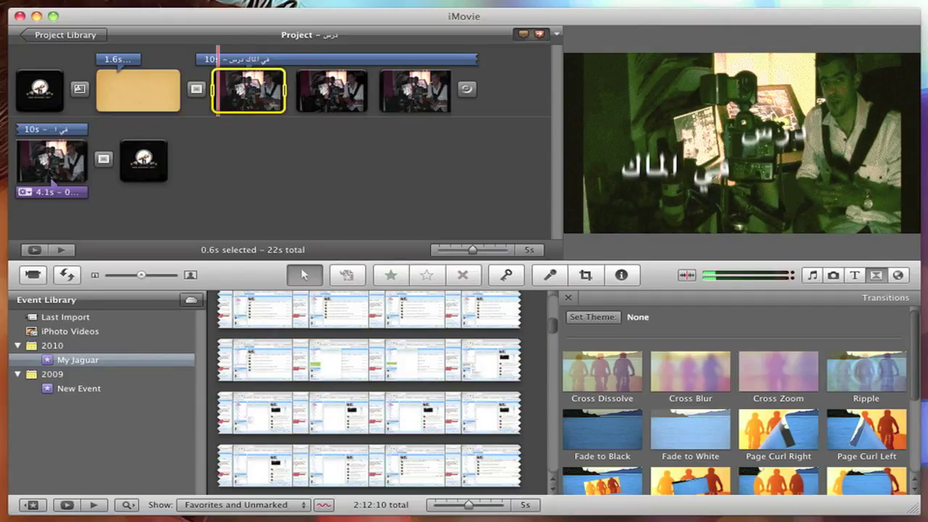
# Start a QuickTime export of the project and show its movie settings for video, sound and streaming.
pyautogui.click(38, 3)
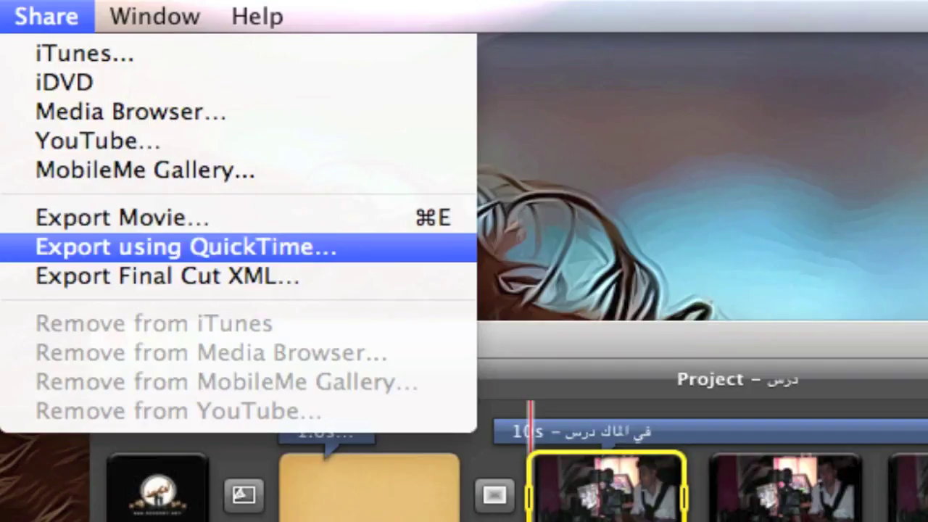
pyautogui.press('Return')
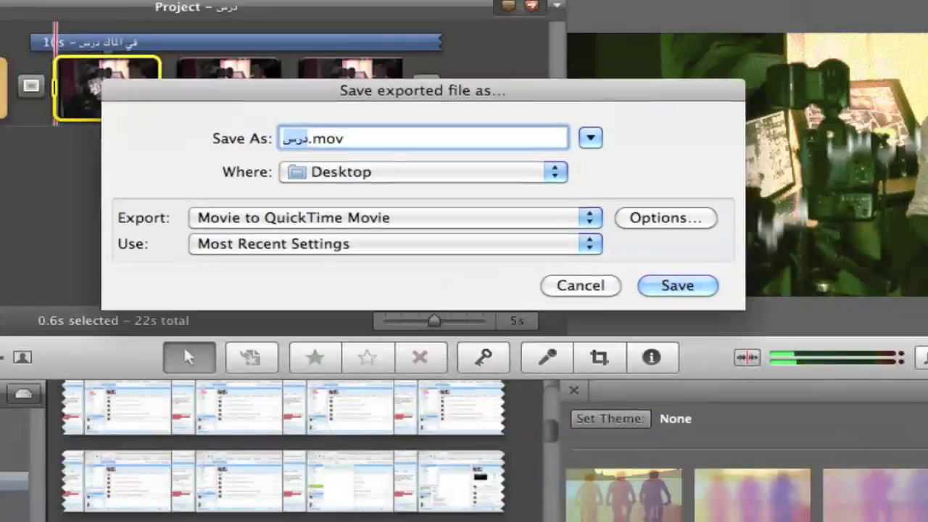
pyautogui.click(665, 229)
pyautogui.moveTo(463, 0); pyautogui.dragTo(402, 68)
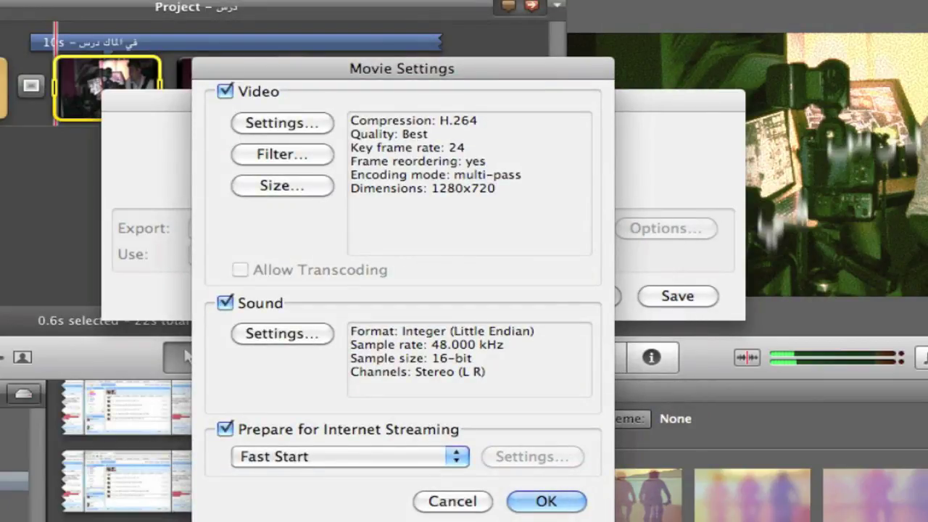
# Review the available export dimensions, keep 1280 x 720 HD, and leave the export without saving a file.
pyautogui.click(282, 186)
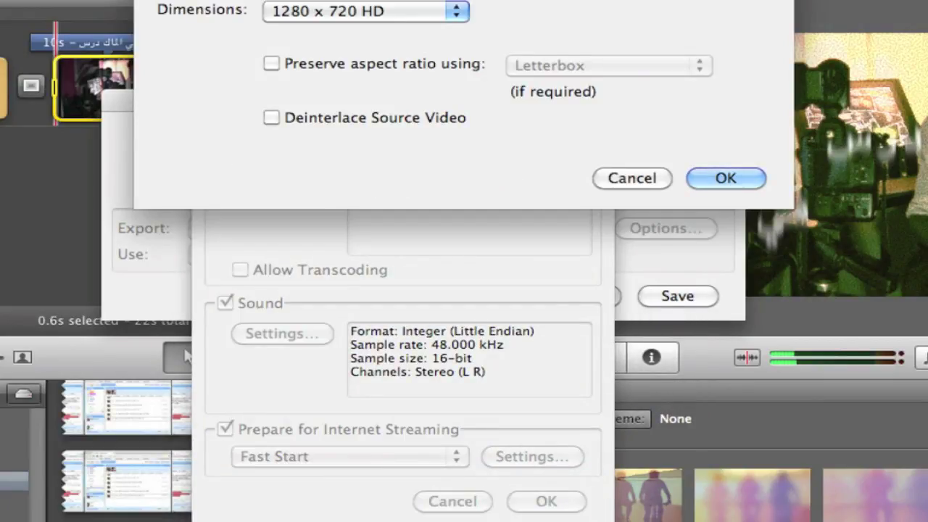
pyautogui.moveTo(463, 0); pyautogui.dragTo(460, 110)
pyautogui.click(363, 153)
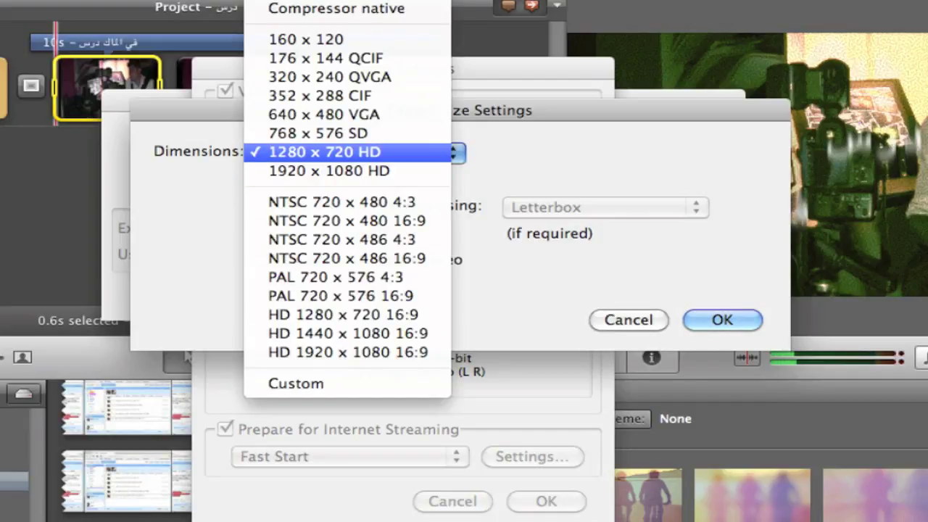
pyautogui.click(522, 275)
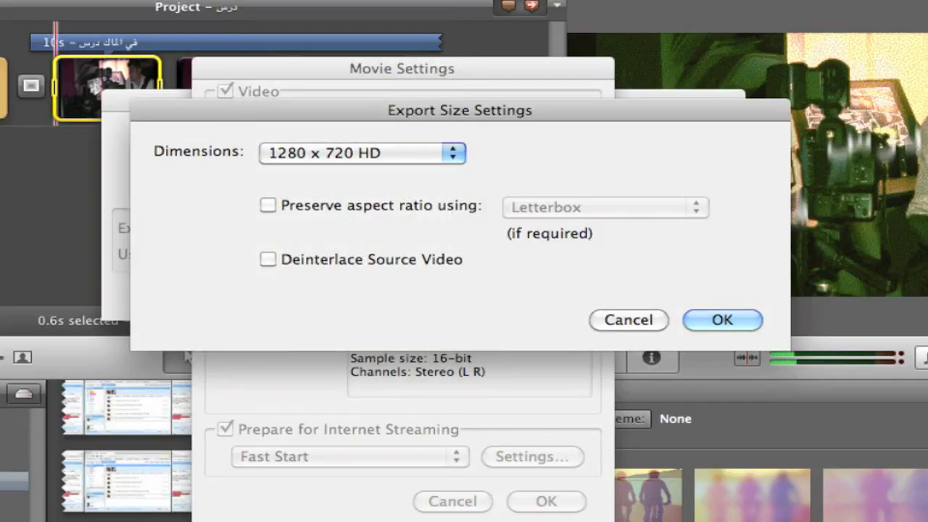
pyautogui.click(722, 320)
pyautogui.press('Return')
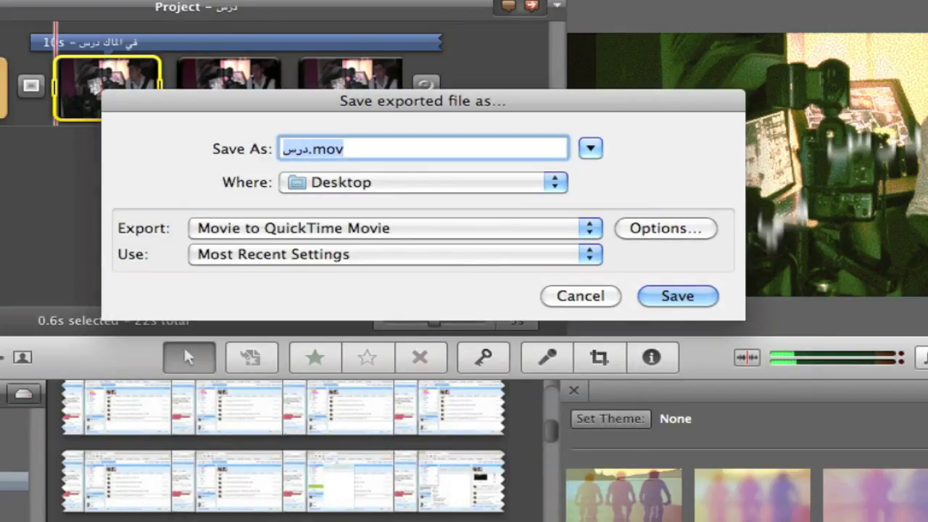
pyautogui.press('Escape')
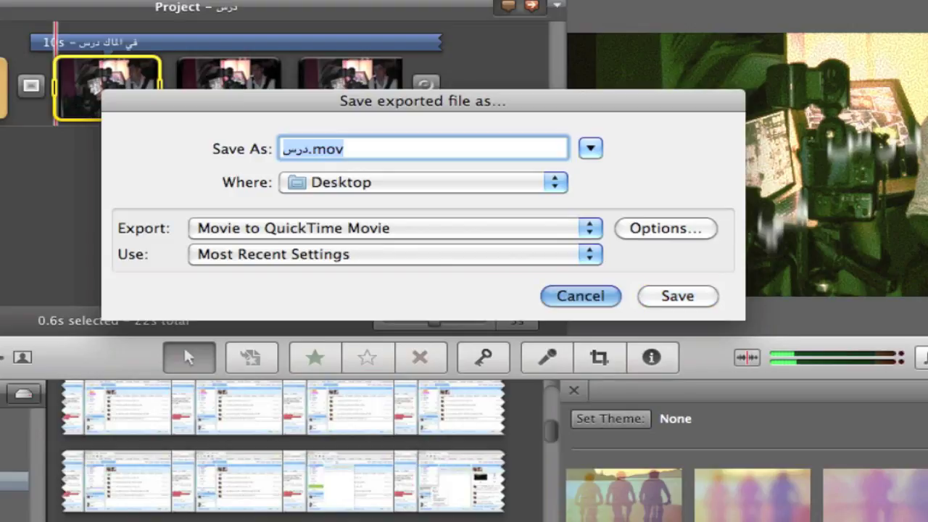